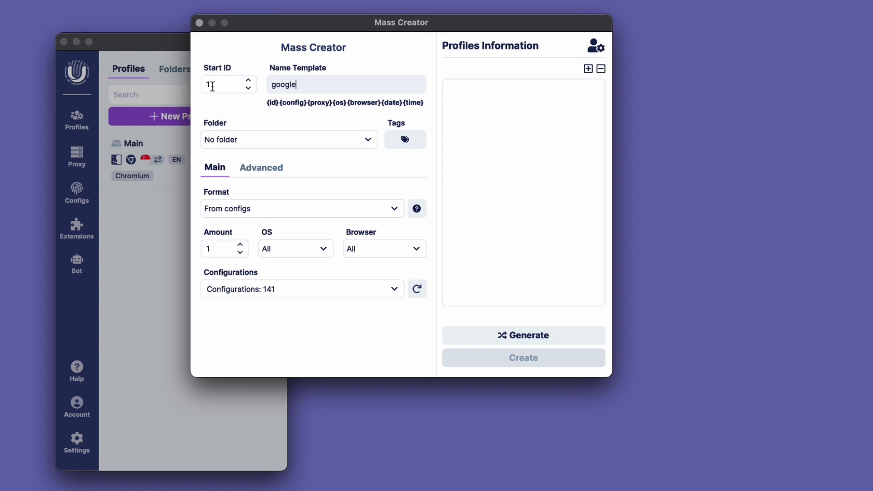
Set the start ID to 1 and keep the folder assignment on No folder
{"action": "left_click", "coordinate": [213, 87]}
{"action": "key", "text": "BackSpace"}
{"action": "type", "text": "3"}
{"action": "key", "text": "BackSpace"}
{"action": "type", "text": "1"}
{"action": "left_click", "coordinate": [349, 139]}
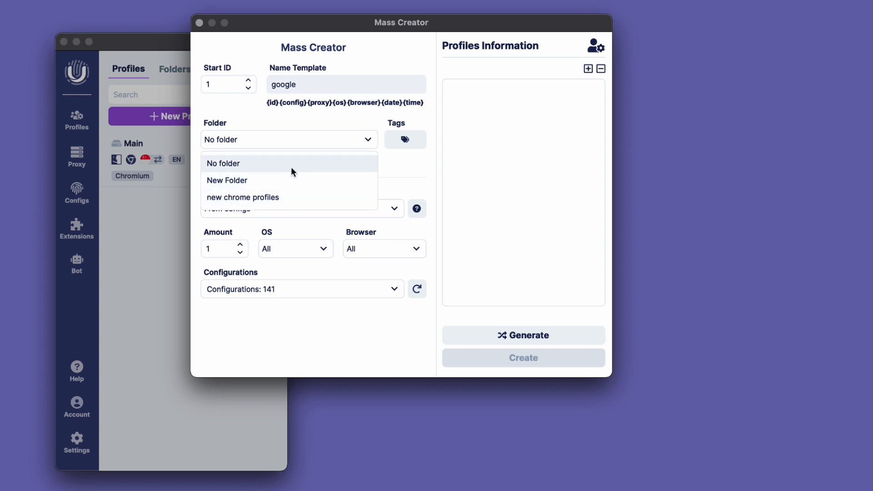
{"action": "left_click", "coordinate": [365, 140]}
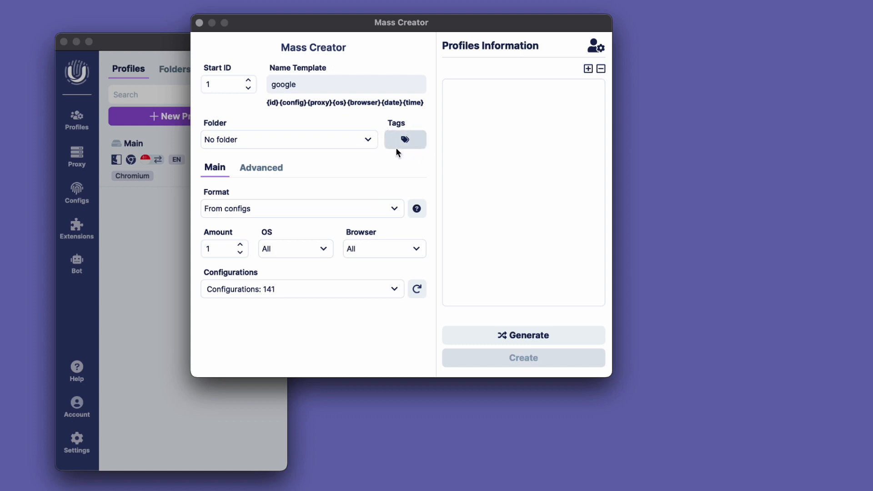
Assign the existing "new" tag to the mass-created profiles
{"action": "left_click", "coordinate": [406, 140]}
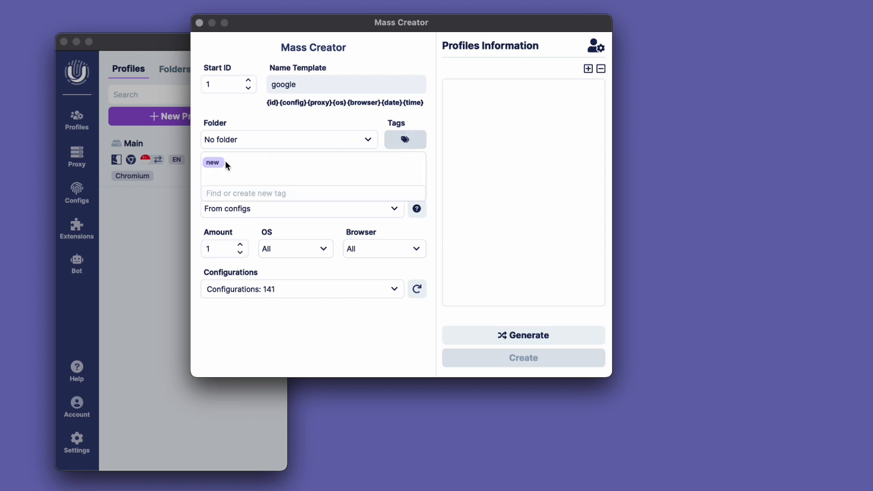
{"action": "left_click", "coordinate": [221, 163]}
{"action": "left_click", "coordinate": [400, 143]}
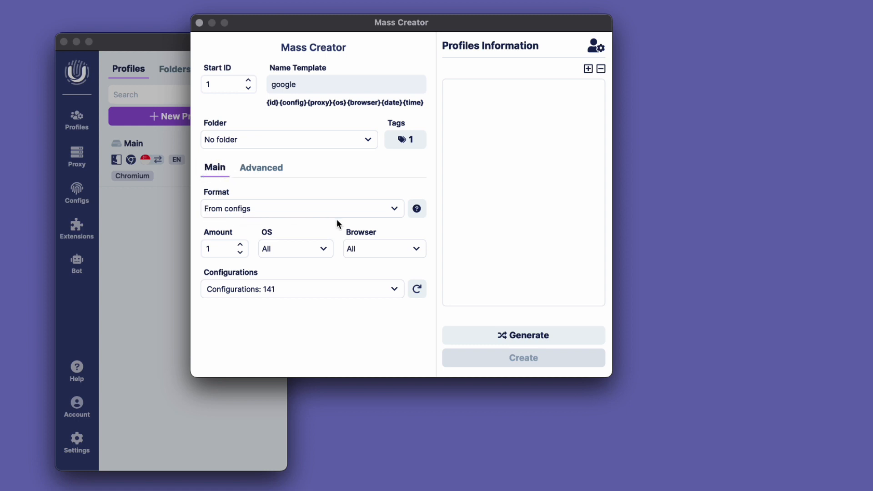
Set the format to From configs, with an amount of 50 profiles and Mac OS as the operating system
{"action": "left_click", "coordinate": [392, 209]}
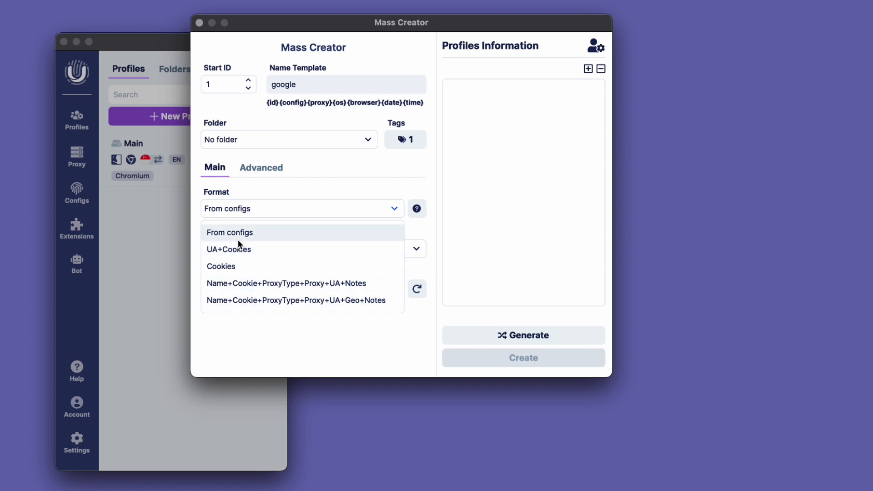
{"action": "left_click", "coordinate": [295, 233]}
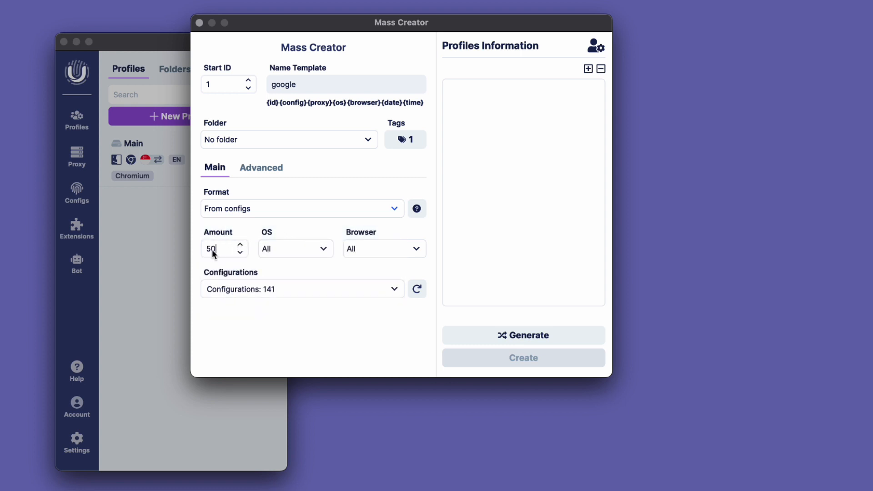
{"action": "left_click", "coordinate": [318, 248]}
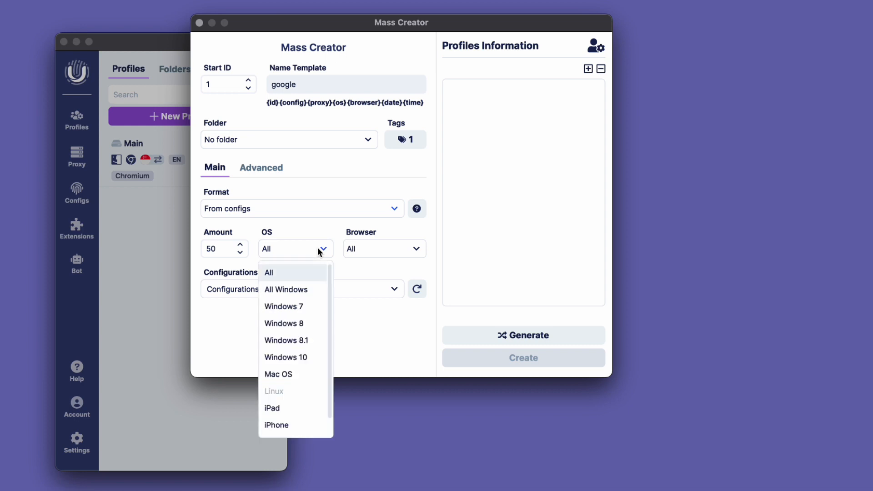
{"action": "left_click", "coordinate": [287, 375]}
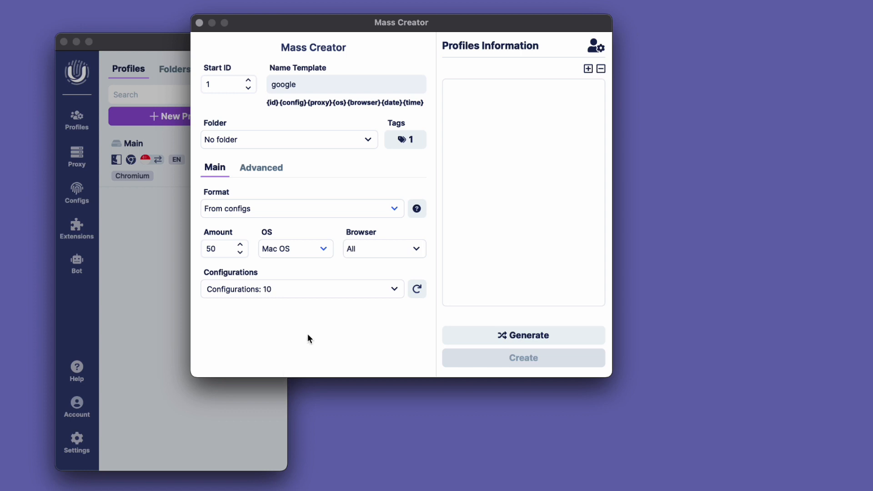
Limit the browser to Chrome and review the matching configurations, keeping all of them selected
{"action": "left_click", "coordinate": [413, 248]}
{"action": "left_click", "coordinate": [375, 291]}
{"action": "left_click", "coordinate": [311, 294]}
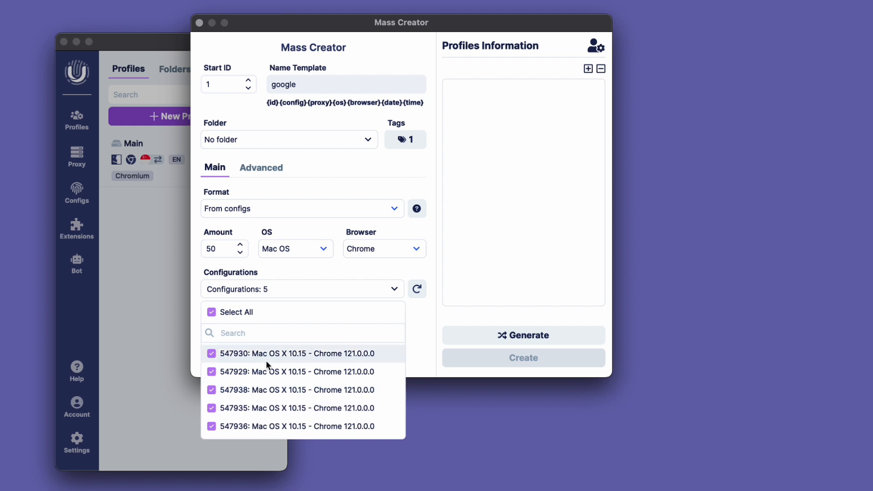
{"action": "left_click", "coordinate": [393, 289]}
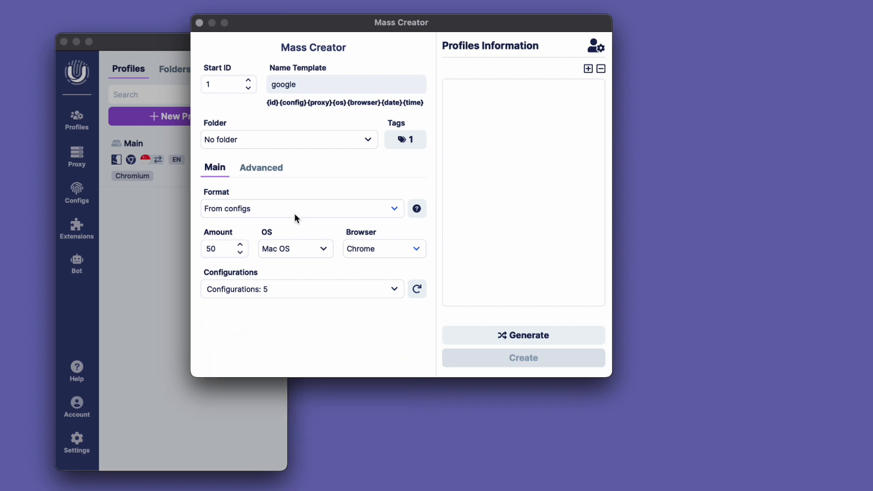
In the advanced settings, keep the Default screen resolution and have profiles continue where you left off at start
{"action": "left_click", "coordinate": [261, 170]}
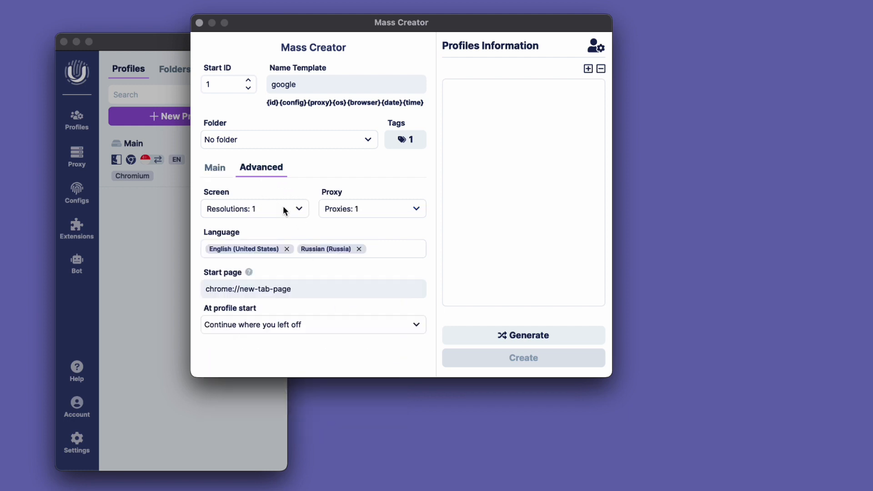
{"action": "left_click", "coordinate": [296, 208]}
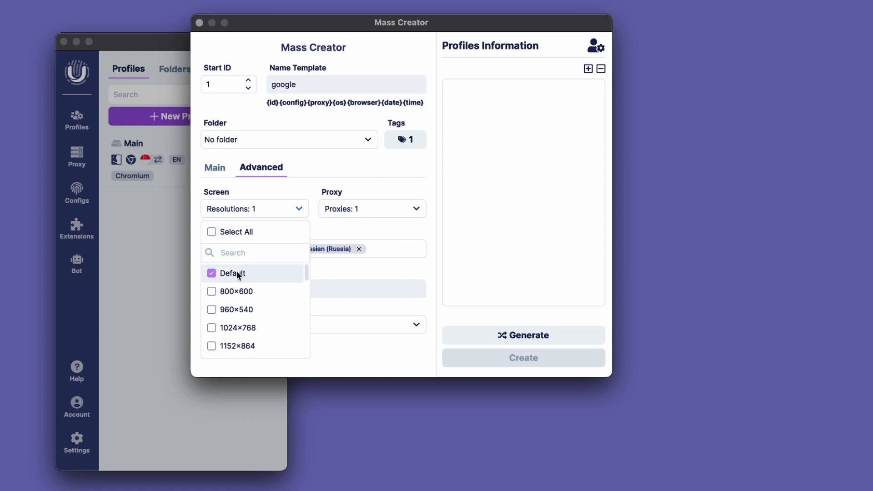
{"action": "left_click", "coordinate": [300, 208]}
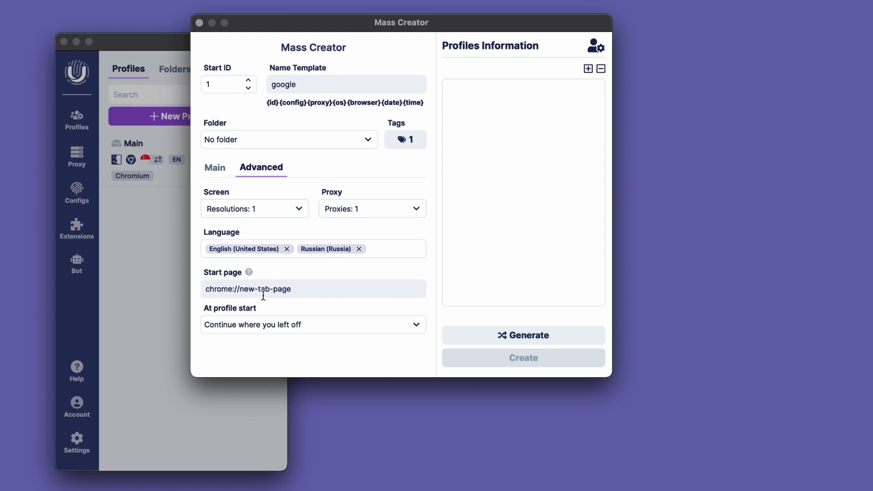
{"action": "left_click", "coordinate": [416, 326]}
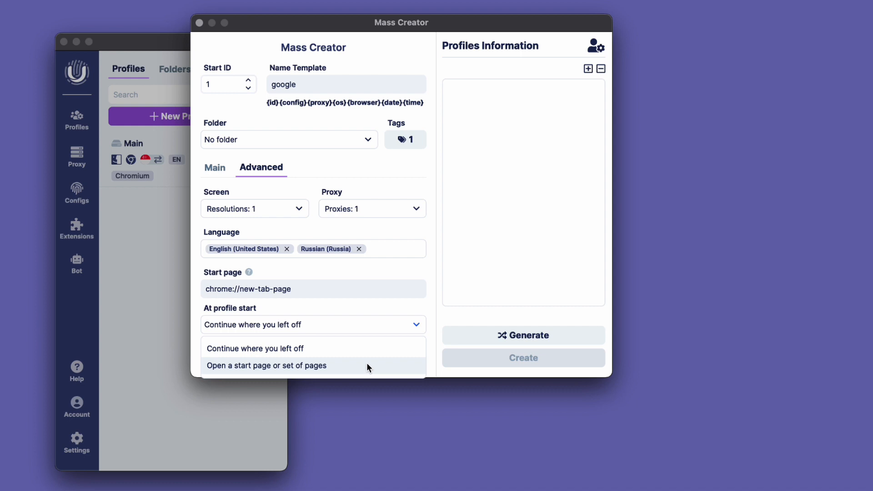
{"action": "left_click", "coordinate": [367, 350]}
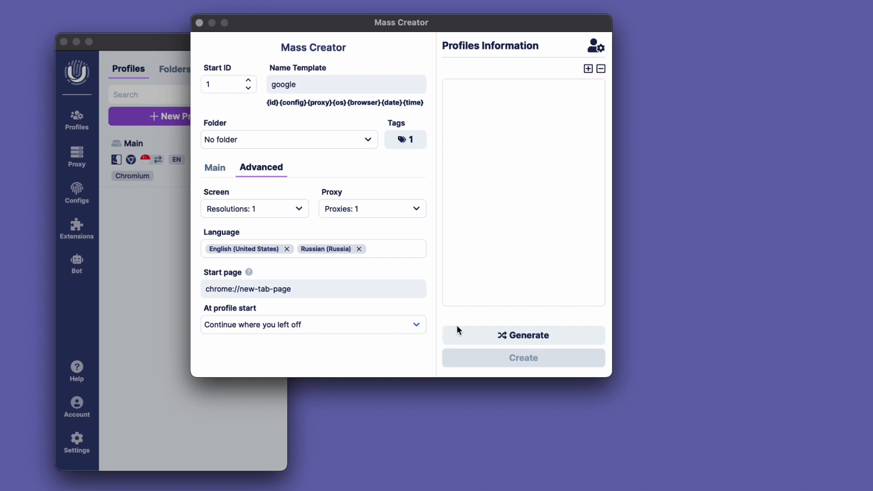
Generate the profile list and inspect the details of 1-google through 4-google, 6-google and 8-google
{"action": "left_click", "coordinate": [510, 336]}
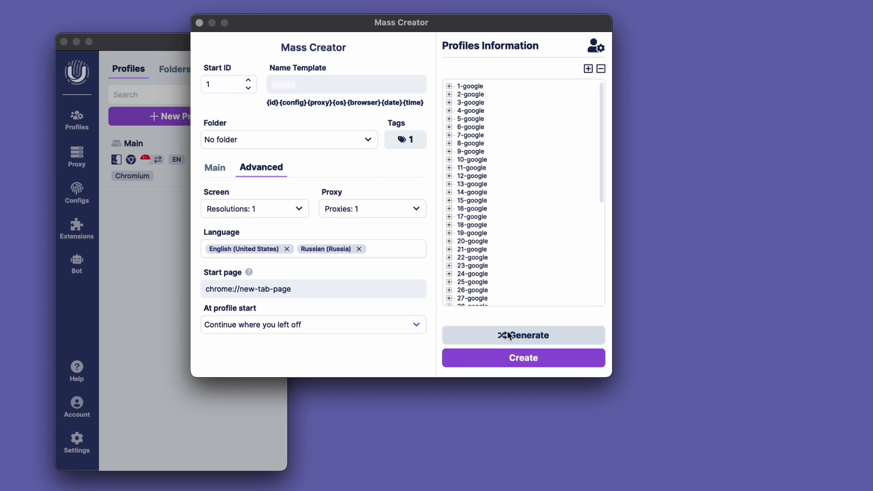
{"action": "left_click", "coordinate": [449, 86]}
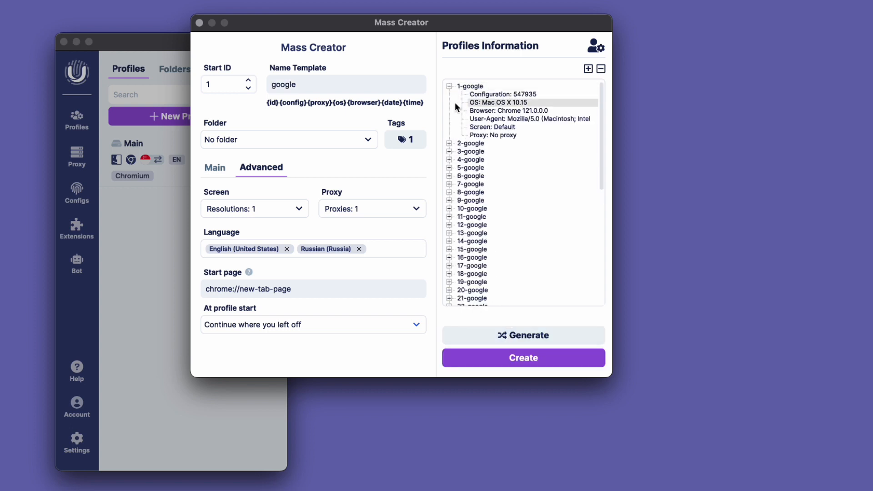
{"action": "left_click", "coordinate": [448, 144]}
{"action": "left_click", "coordinate": [449, 200]}
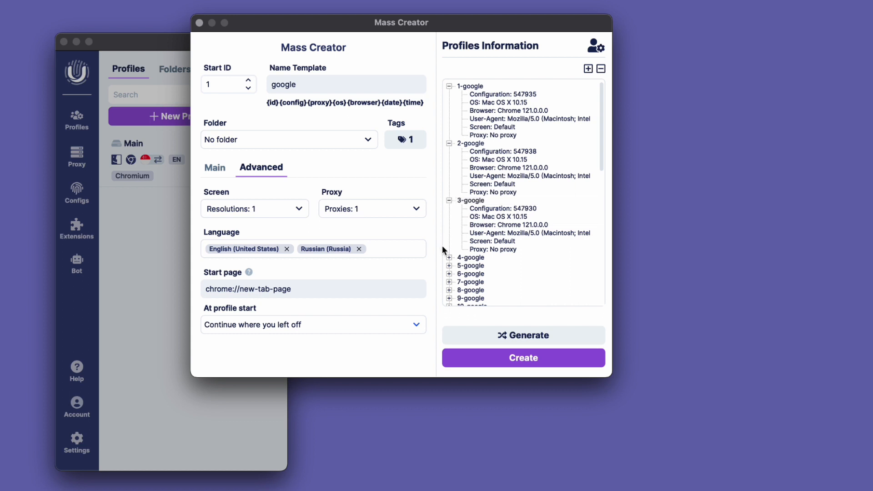
{"action": "left_click", "coordinate": [449, 257]}
{"action": "scroll", "coordinate": [455, 254], "scroll_direction": "down", "scroll_amount": 5}
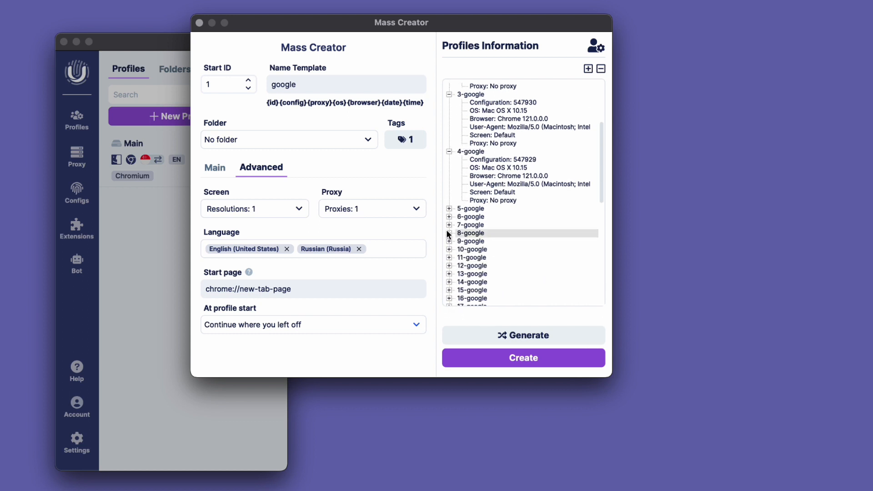
{"action": "left_click", "coordinate": [449, 217]}
{"action": "left_click", "coordinate": [449, 282]}
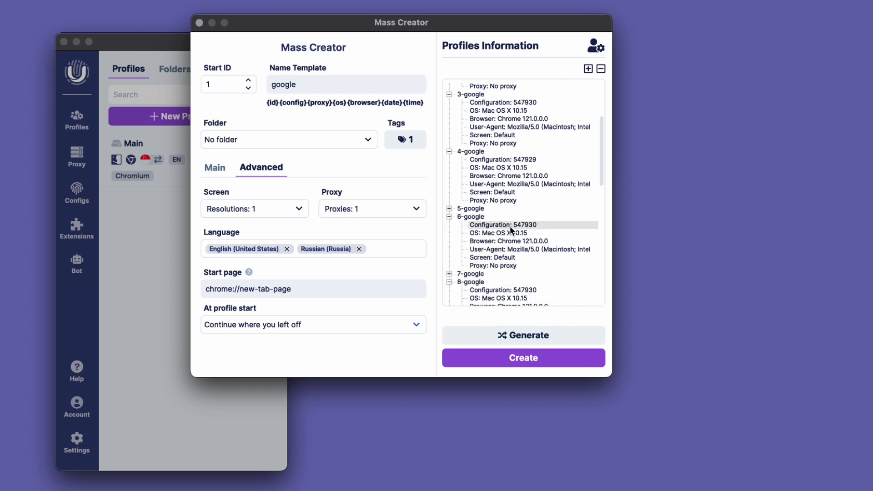
{"action": "scroll", "coordinate": [510, 226], "scroll_direction": "down", "scroll_amount": 3}
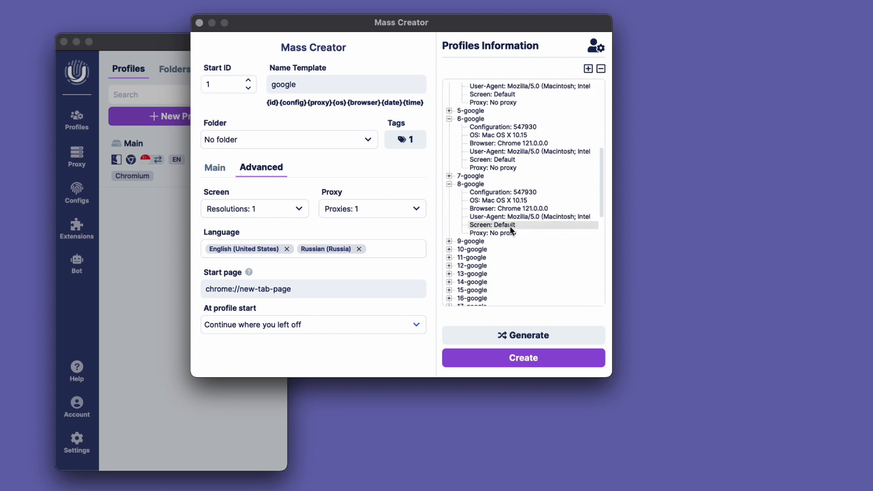
Create the generated profiles, close the Mass Creator and look through the profile list
{"action": "left_click", "coordinate": [525, 358]}
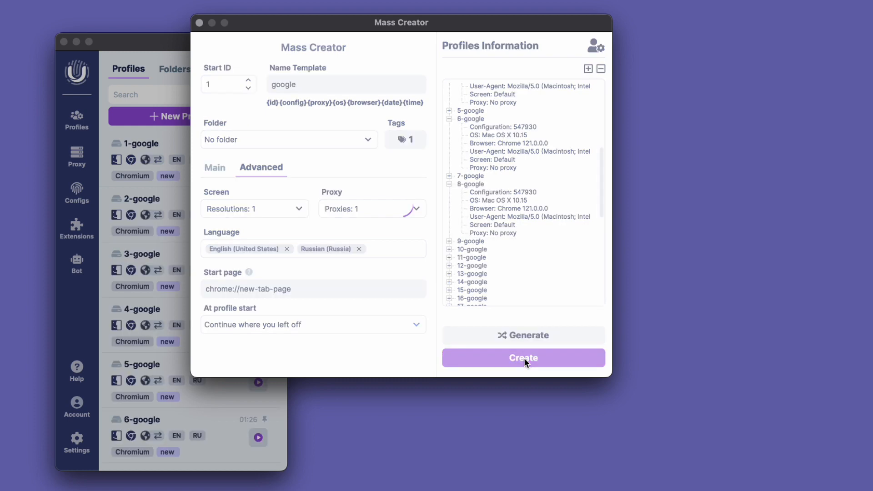
{"action": "left_click", "coordinate": [201, 22]}
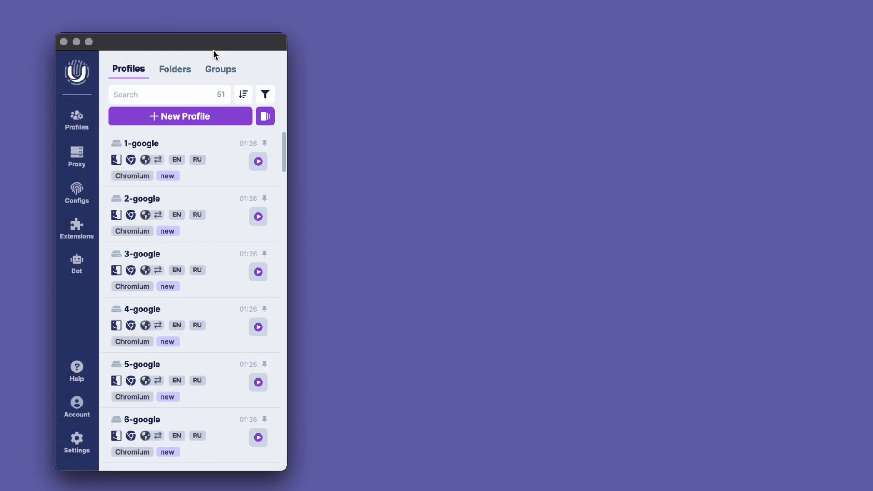
{"action": "scroll", "coordinate": [149, 296], "scroll_direction": "down", "scroll_amount": 5}
{"action": "scroll", "coordinate": [149, 296], "scroll_direction": "down", "scroll_amount": 20}
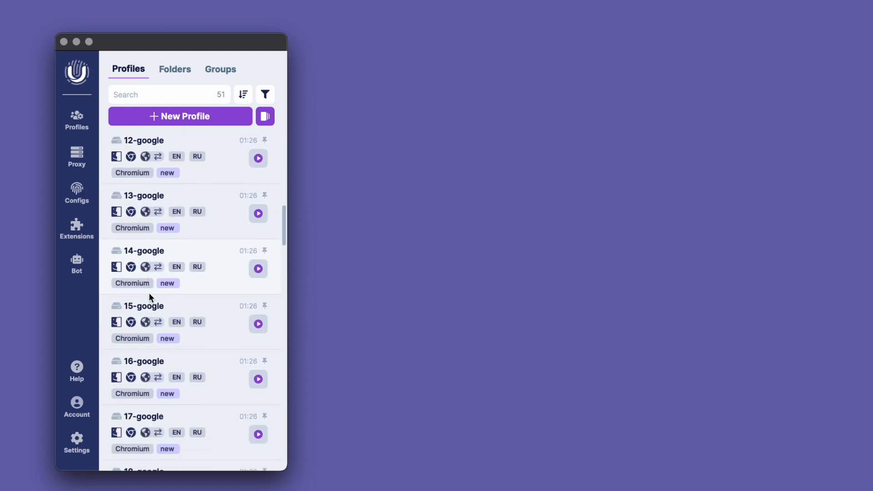
{"action": "scroll", "coordinate": [150, 291], "scroll_direction": "down", "scroll_amount": 5}
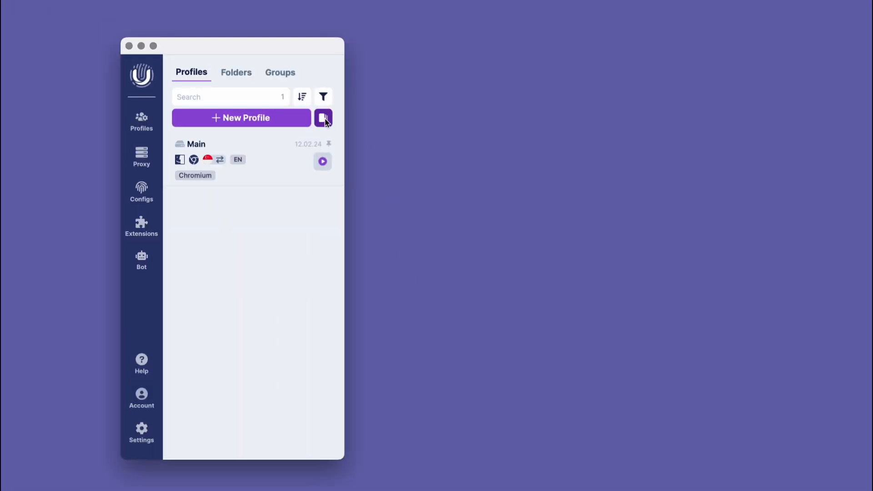
Start a new mass creation and set its format to UA+Cookies
{"action": "left_click", "coordinate": [325, 119]}
{"action": "left_click", "coordinate": [399, 208]}
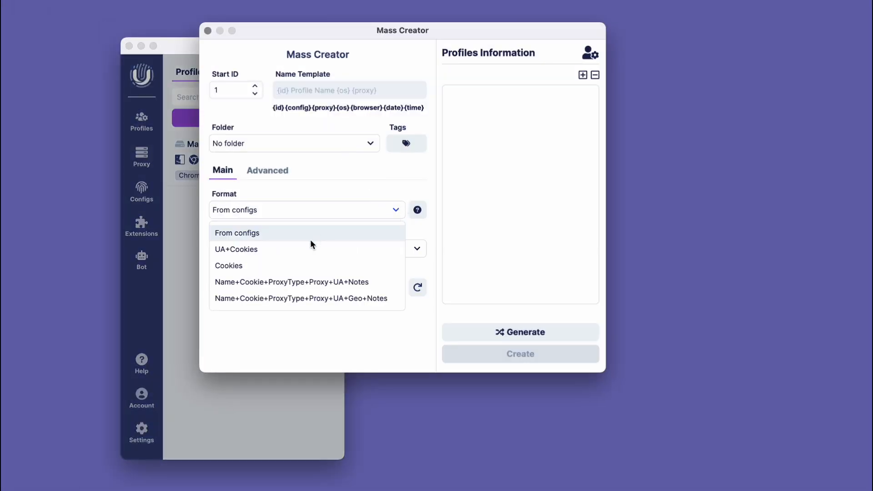
{"action": "left_click", "coordinate": [257, 250]}
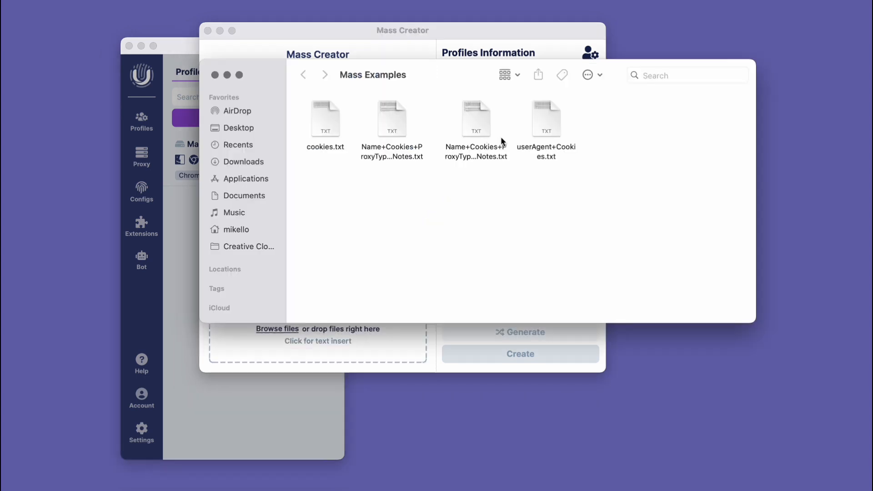
Open the userAgent+Cookies.txt example file in the code editor and close the Mass Examples folder window
{"action": "left_click", "coordinate": [548, 121]}
{"action": "left_click", "coordinate": [215, 76]}
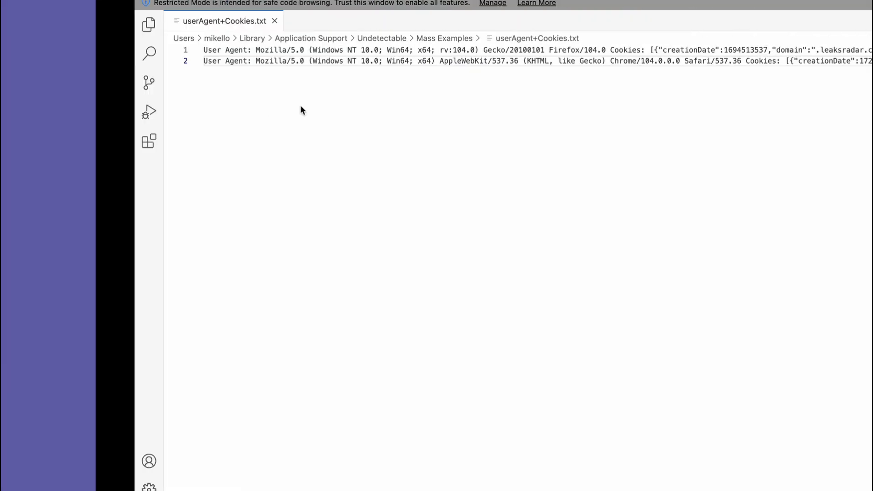
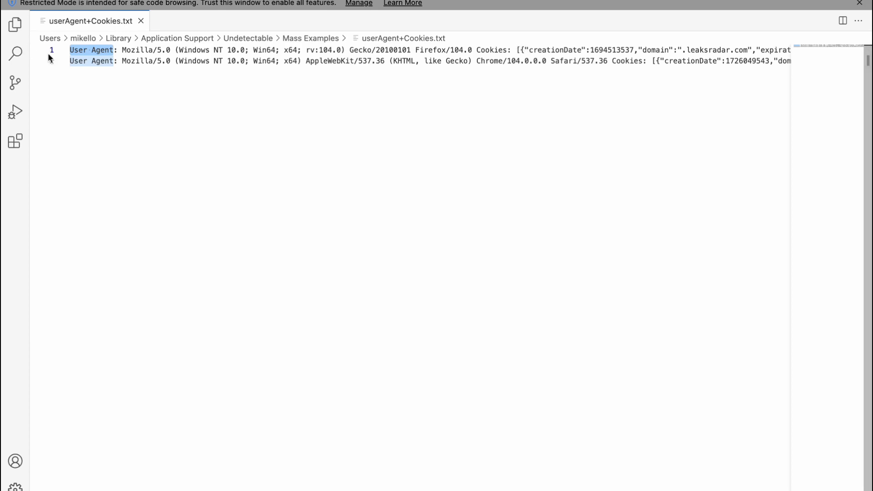
Examine both lines of the userAgent+Cookies.txt example from the user agent through to the end of the cookies
{"action": "scroll", "coordinate": [98, 80], "scroll_direction": "right", "scroll_amount": 10}
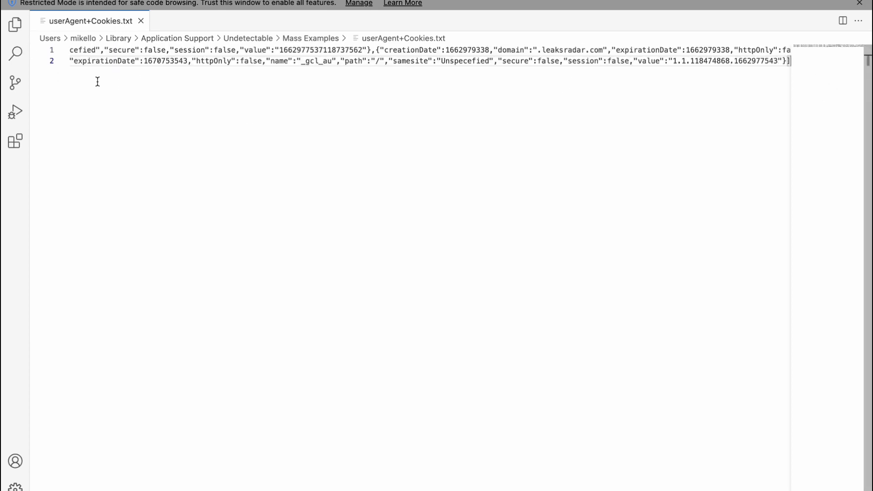
{"action": "scroll", "coordinate": [112, 80], "scroll_direction": "right", "scroll_amount": 5}
{"action": "scroll", "coordinate": [111, 79], "scroll_direction": "left", "scroll_amount": 15}
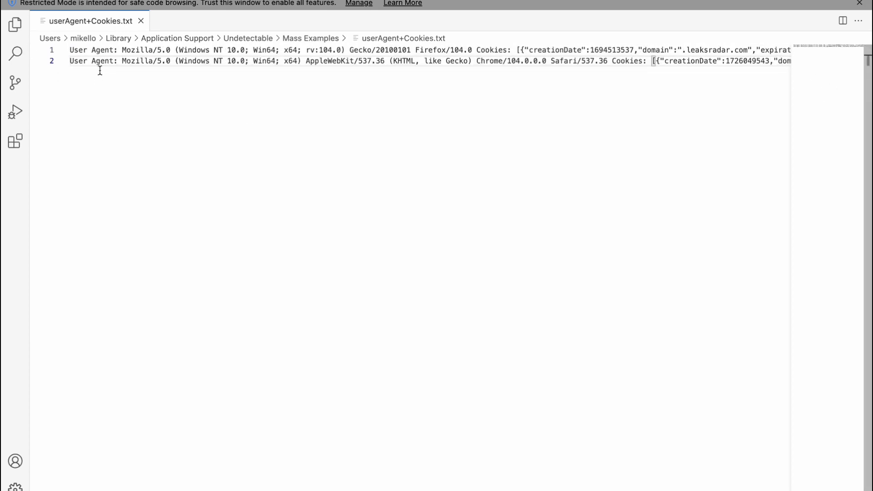
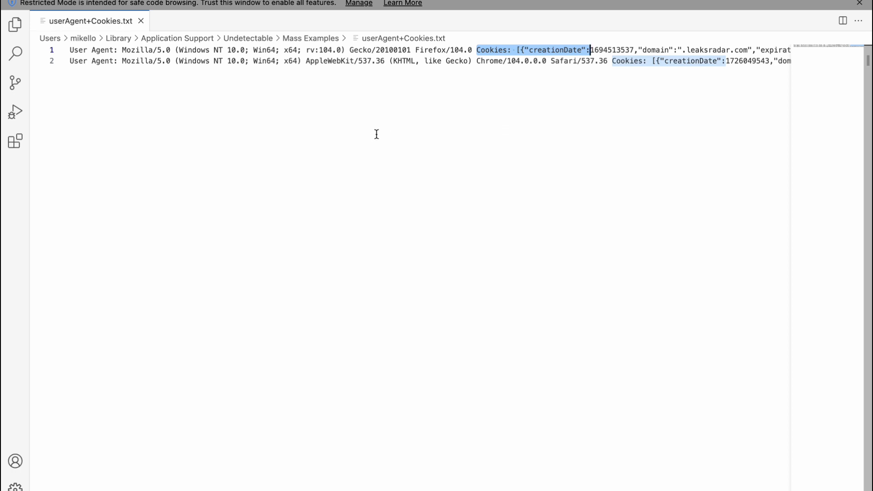
Check where the cookie array ends on the second line of userAgent+Cookies.txt and return to the beginning of the lines
{"action": "scroll", "coordinate": [365, 120], "scroll_direction": "right", "scroll_amount": 15}
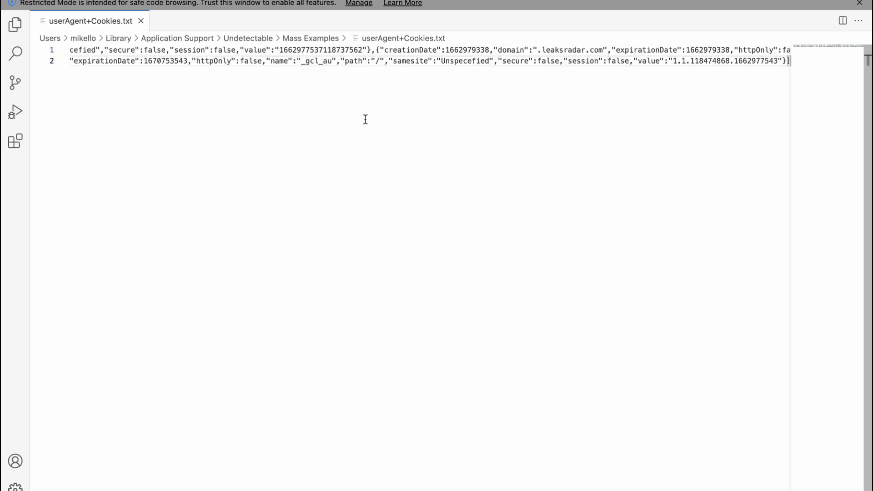
{"action": "scroll", "coordinate": [329, 112], "scroll_direction": "left", "scroll_amount": 10}
{"action": "scroll", "coordinate": [329, 112], "scroll_direction": "left", "scroll_amount": 10}
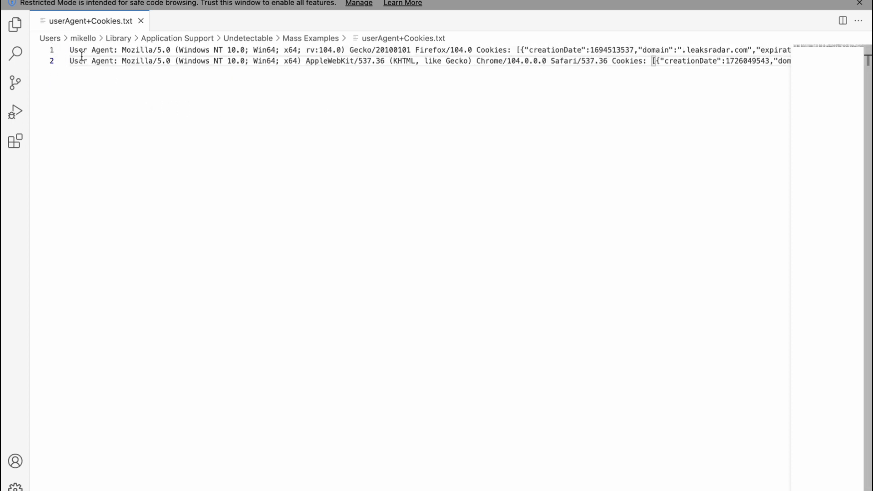
Copy both user-agent and cookie lines from userAgent+Cookies.txt into the Mass Creator's text insert area in Undetectable
{"action": "double_click", "coordinate": [80, 60]}
{"action": "key", "text": "super+a"}
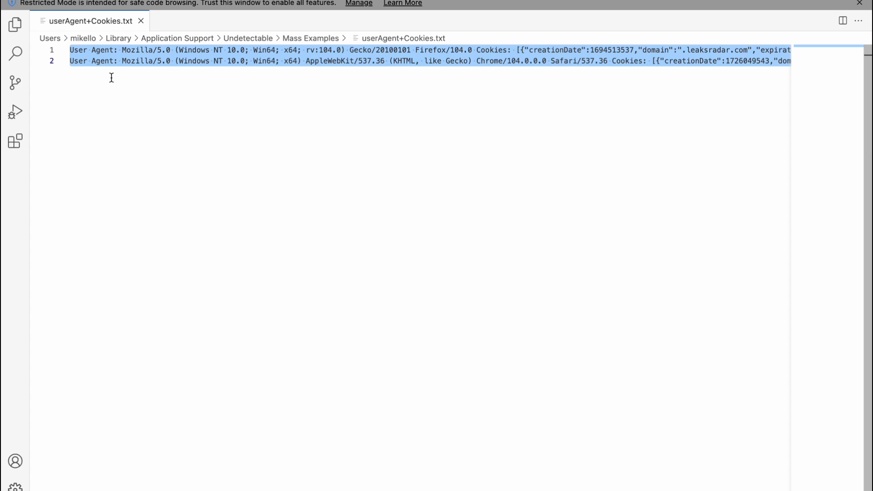
{"action": "key", "text": "super+Tab"}
{"action": "left_click", "coordinate": [292, 337]}
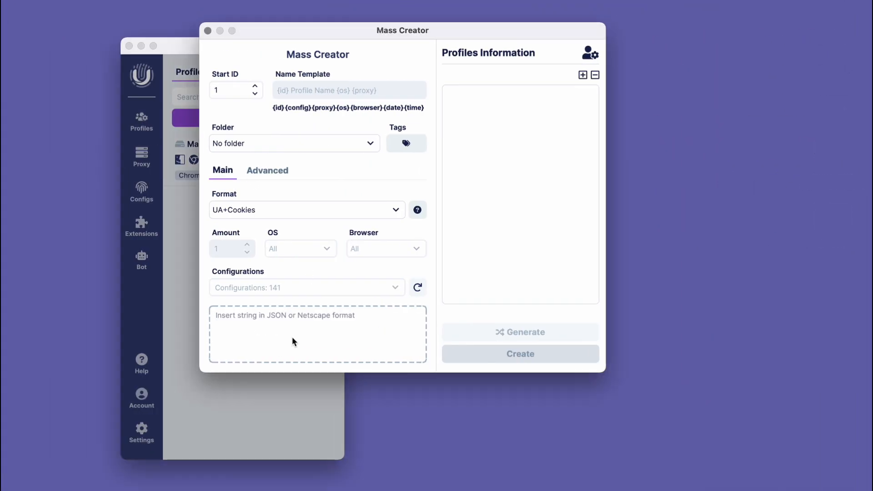
{"action": "key", "text": "super+v"}
Generate the profiles from the pasted UA+Cookies data, create them, and close the Mass Creator
{"action": "left_click", "coordinate": [505, 329]}
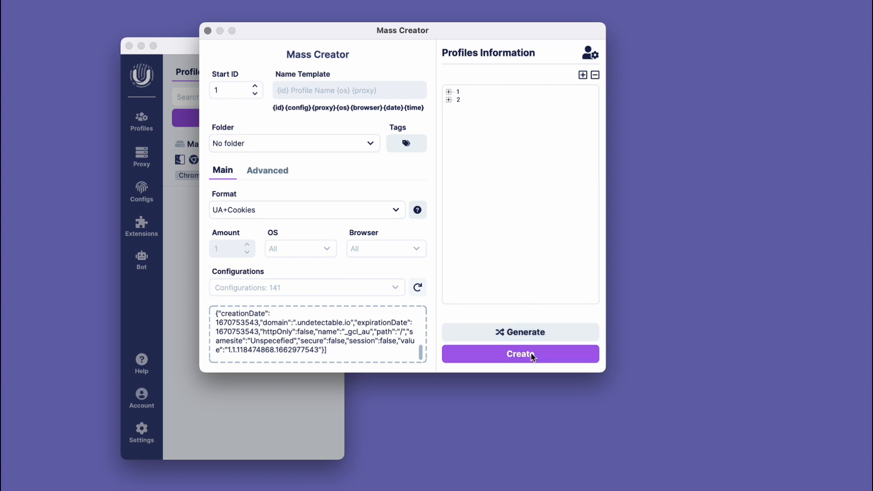
{"action": "left_click", "coordinate": [533, 357]}
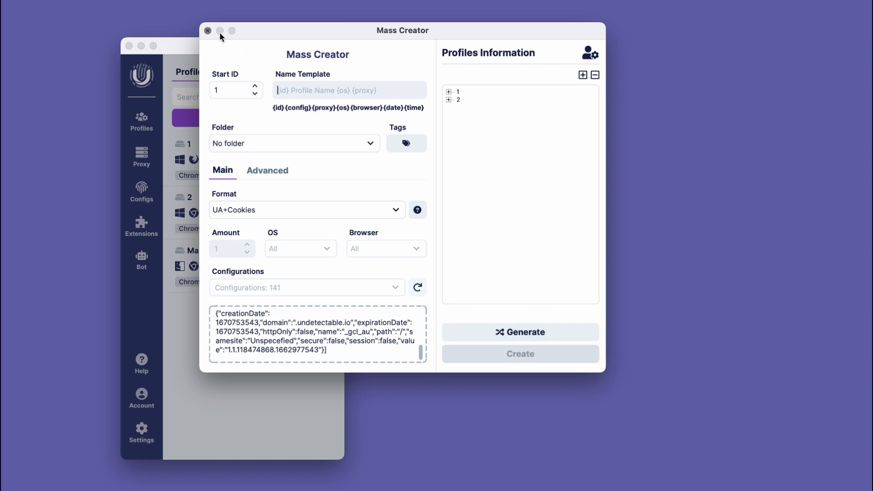
{"action": "left_click", "coordinate": [208, 31]}
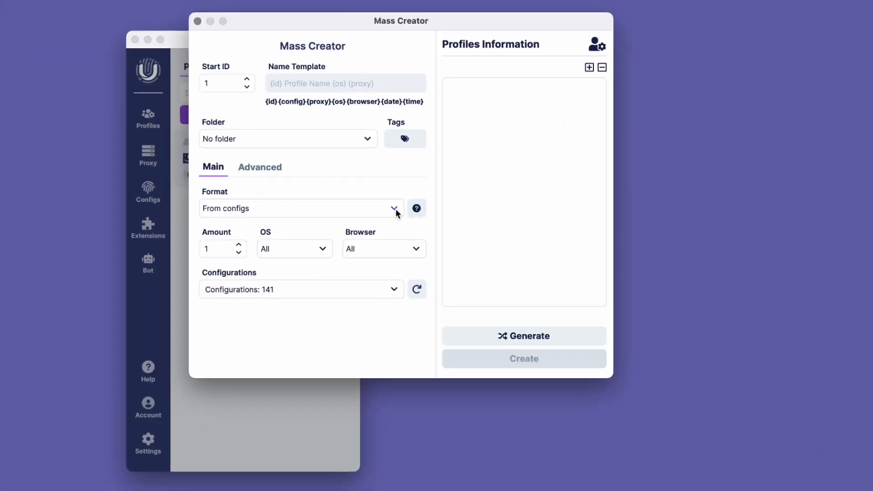
Set the import format to Name+Cookie+ProxyType+Proxy+UA+Notes and open its example text file to review the field structure
{"action": "left_click", "coordinate": [395, 210]}
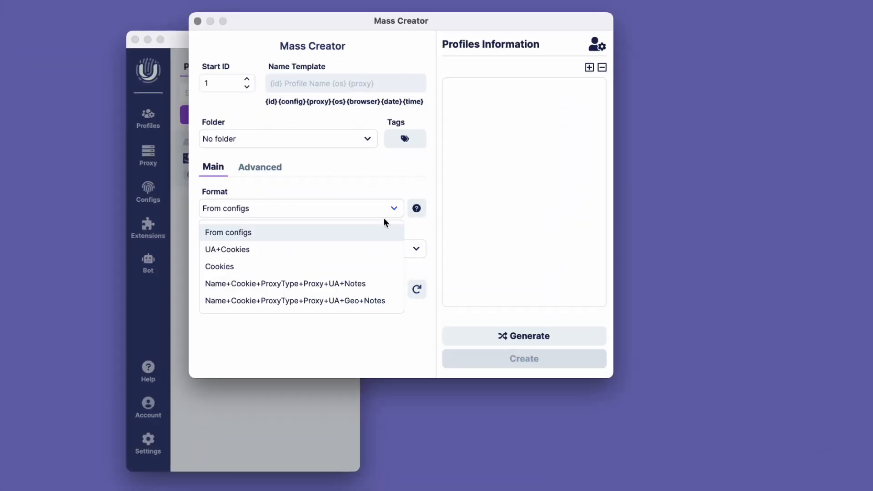
{"action": "left_click", "coordinate": [347, 283]}
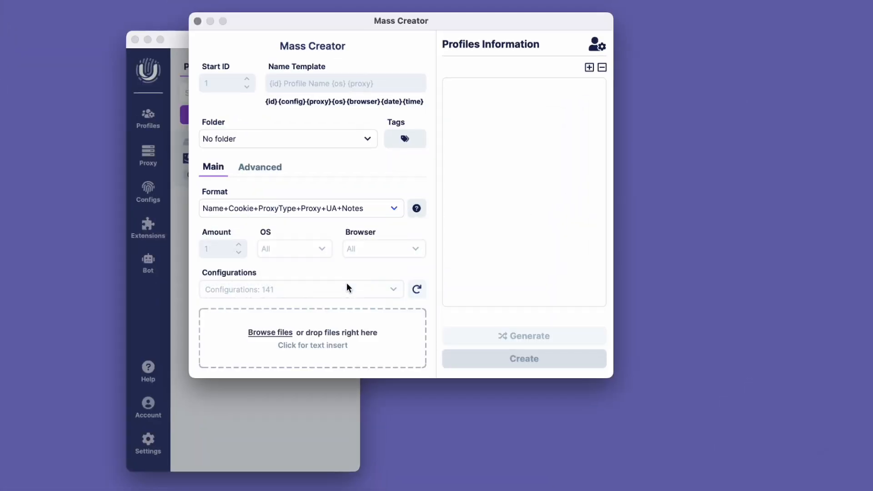
{"action": "left_click", "coordinate": [417, 209]}
{"action": "double_click", "coordinate": [520, 103]}
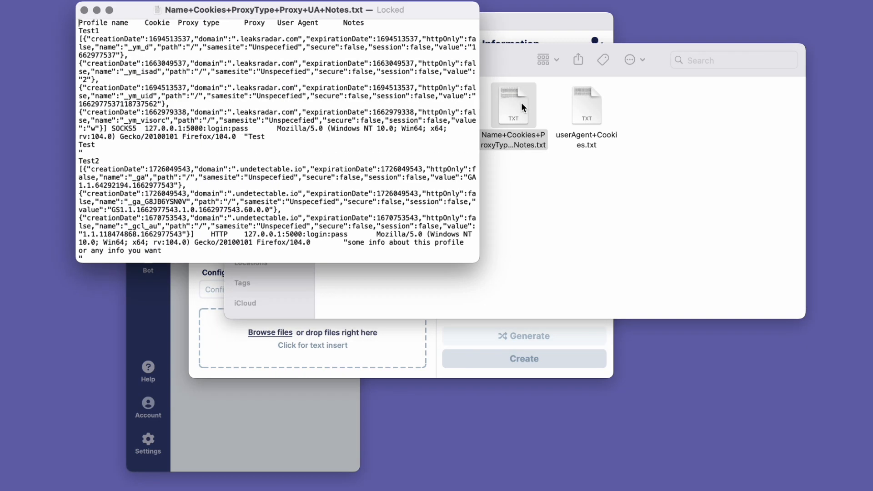
{"action": "left_click_drag", "start_coordinate": [76, 28], "coordinate": [282, 144]}
{"action": "left_click", "coordinate": [108, 128]}
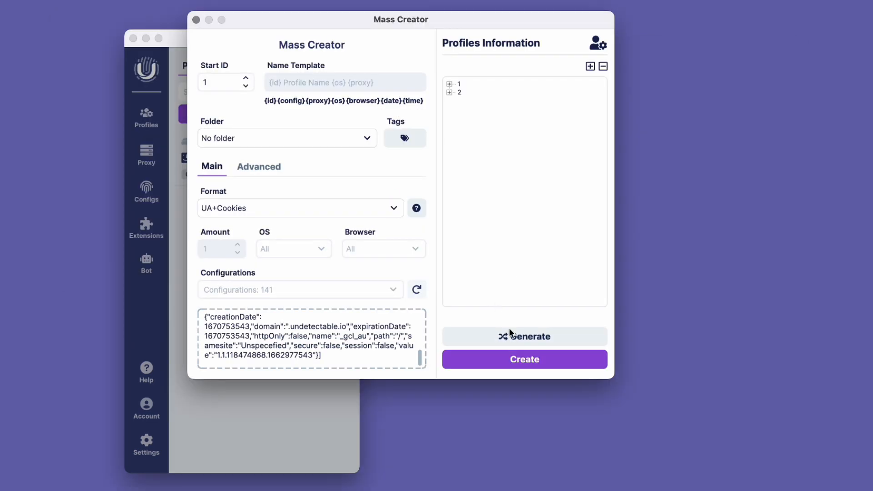
Create profiles 1 and 2 from the generated UA+Cookies list and return to the profile list
{"action": "left_click", "coordinate": [509, 361]}
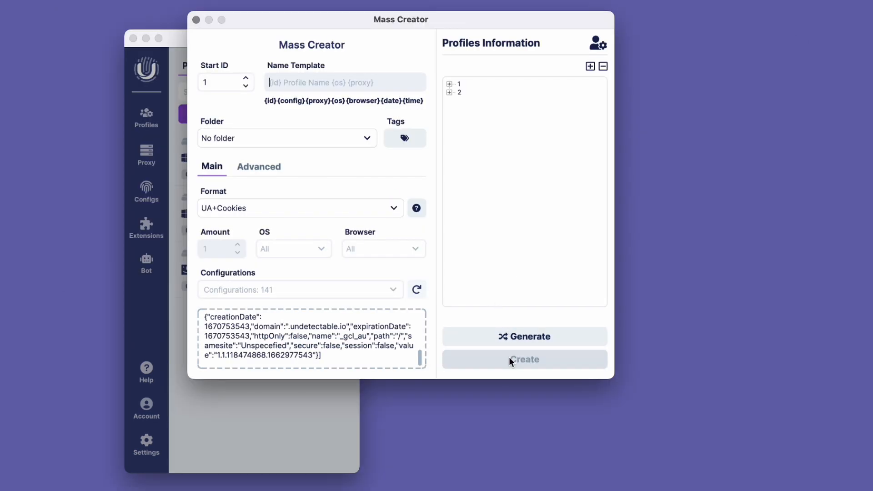
{"action": "left_click", "coordinate": [195, 20]}
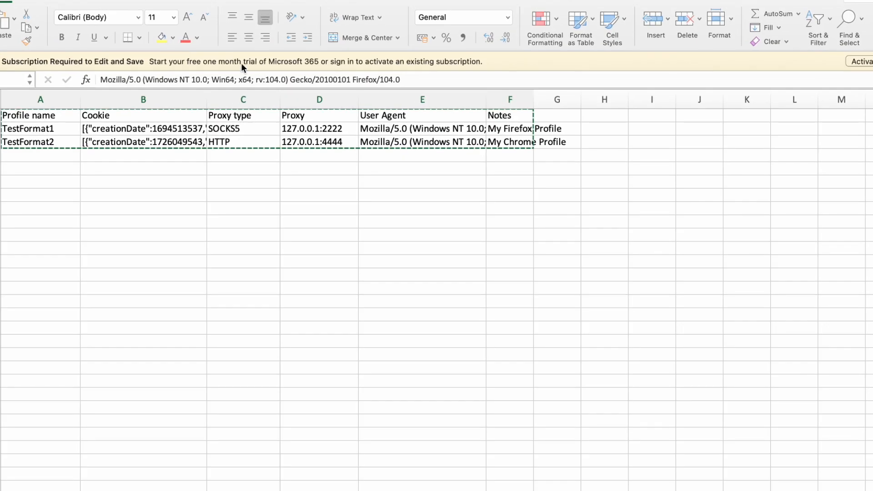
Examine the spreadsheet's column headers in order: Profile name, Cookie, Proxy type, Proxy, User Agent and Notes
{"action": "key", "text": "super+a"}
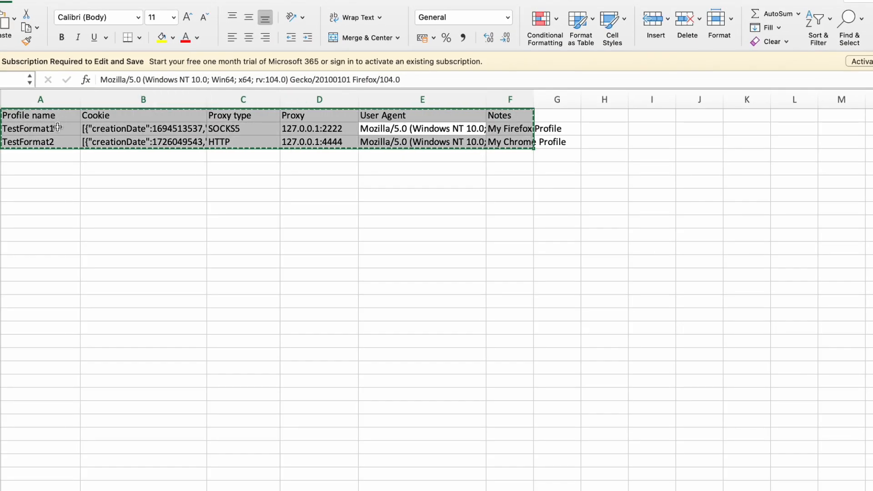
{"action": "left_click", "coordinate": [66, 153]}
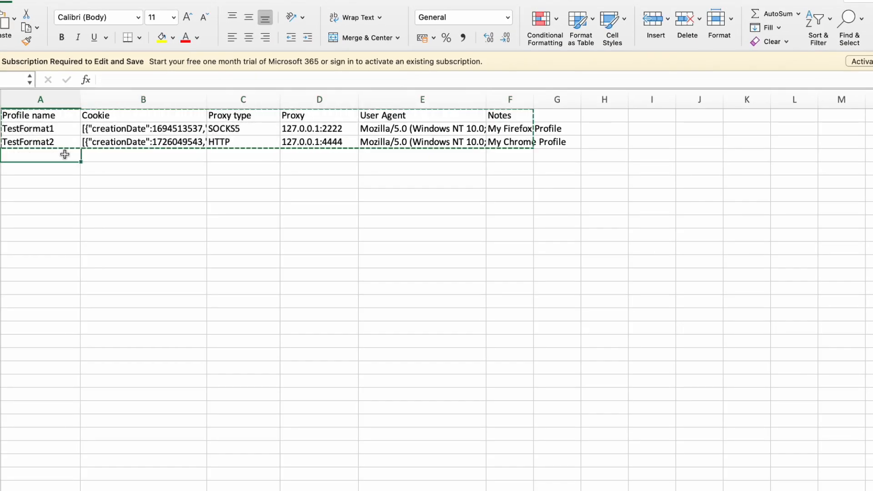
{"action": "left_click", "coordinate": [70, 117]}
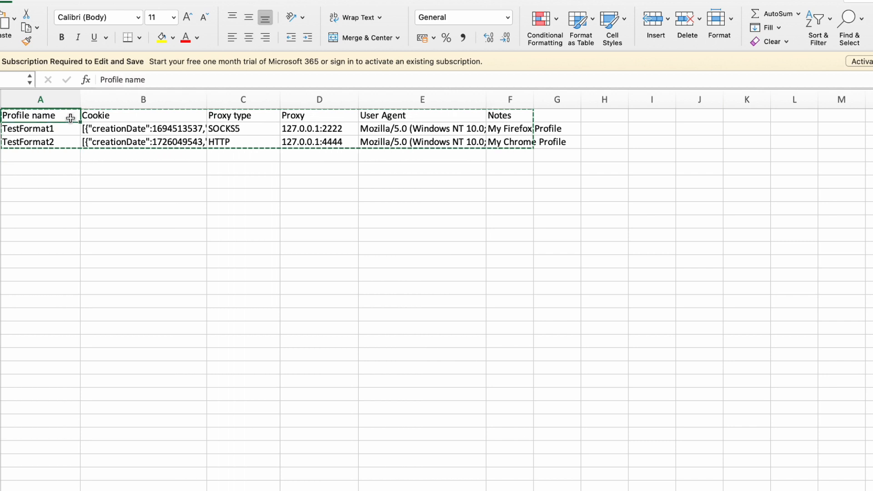
{"action": "left_click", "coordinate": [150, 116]}
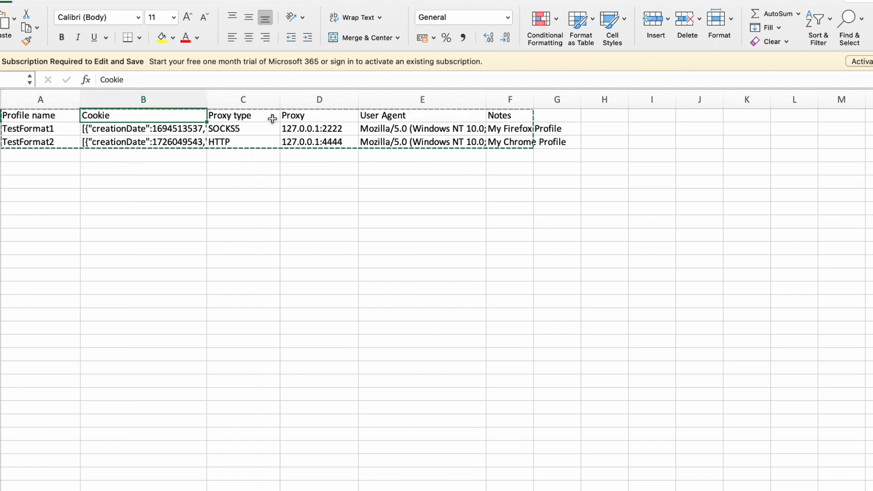
{"action": "left_click", "coordinate": [270, 116]}
{"action": "left_click", "coordinate": [331, 118]}
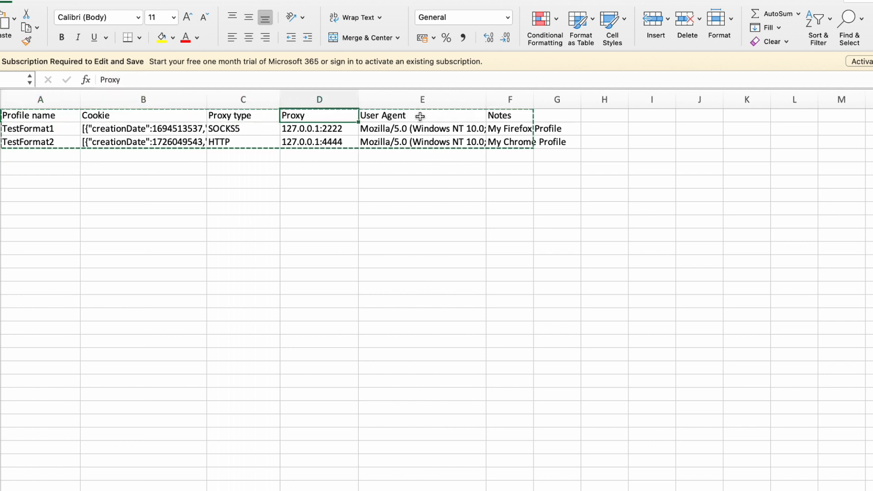
{"action": "left_click", "coordinate": [436, 116]}
{"action": "left_click", "coordinate": [517, 119]}
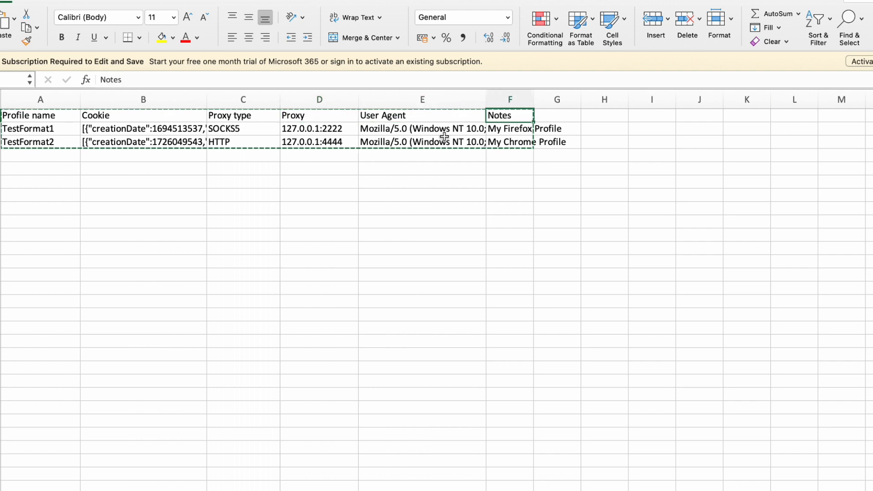
Copy the whole spreadsheet table, including its headers, into the Mass Creator's text insert area in Undetectable
{"action": "left_click", "coordinate": [407, 142]}
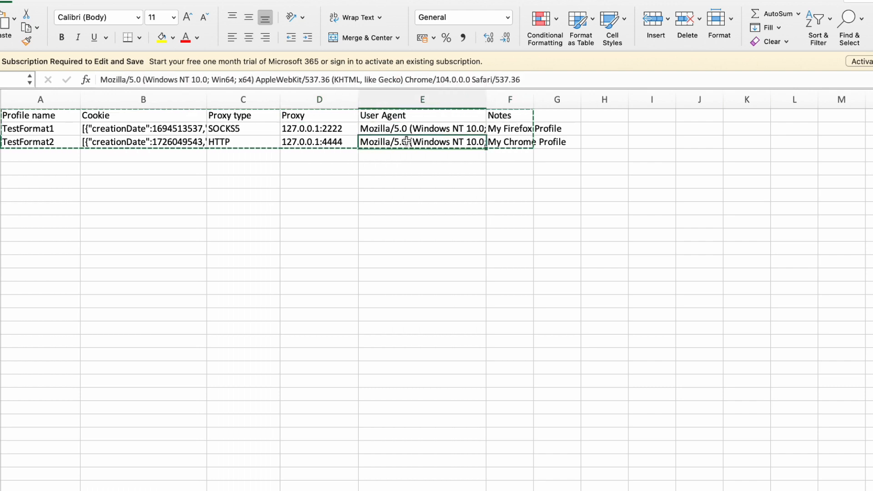
{"action": "key", "text": "super+a"}
{"action": "key", "text": "super+c"}
{"action": "key", "text": "ctrl+Left"}
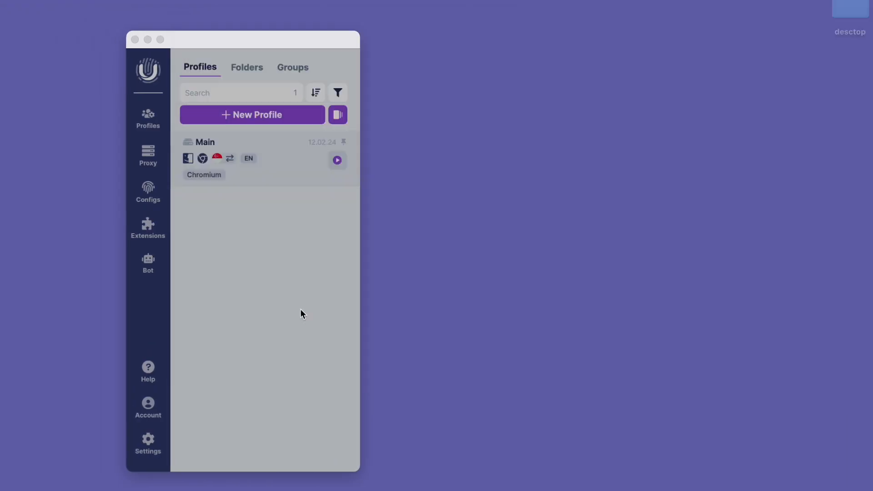
{"action": "key", "text": "super+v"}
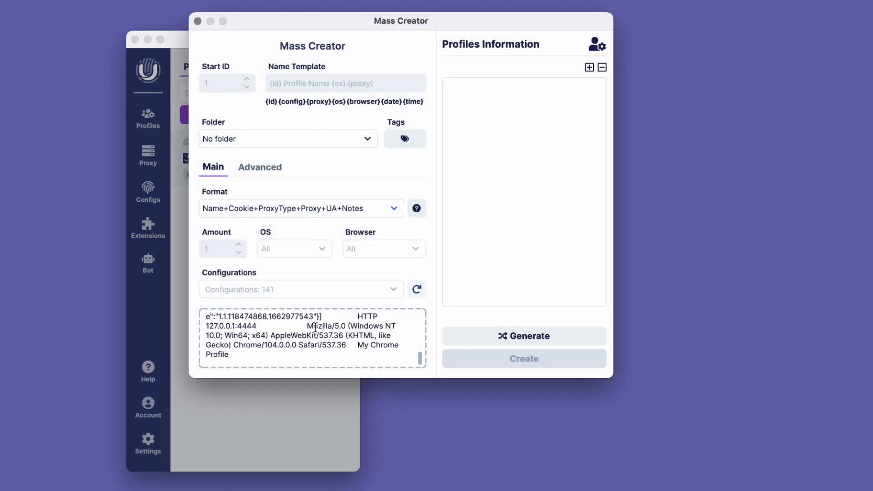
Generate and create the TestFormat1 and TestFormat2 profiles from the pasted table, then close the Mass Creator
{"action": "left_click", "coordinate": [466, 332]}
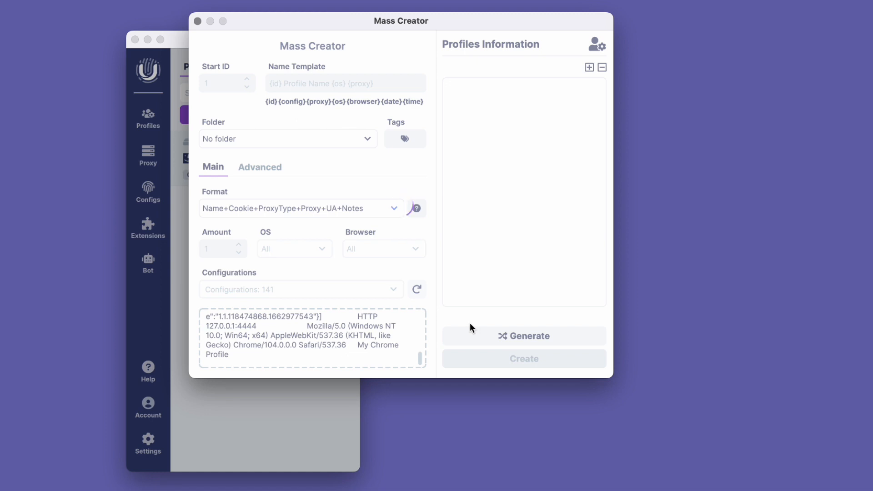
{"action": "left_click", "coordinate": [548, 359]}
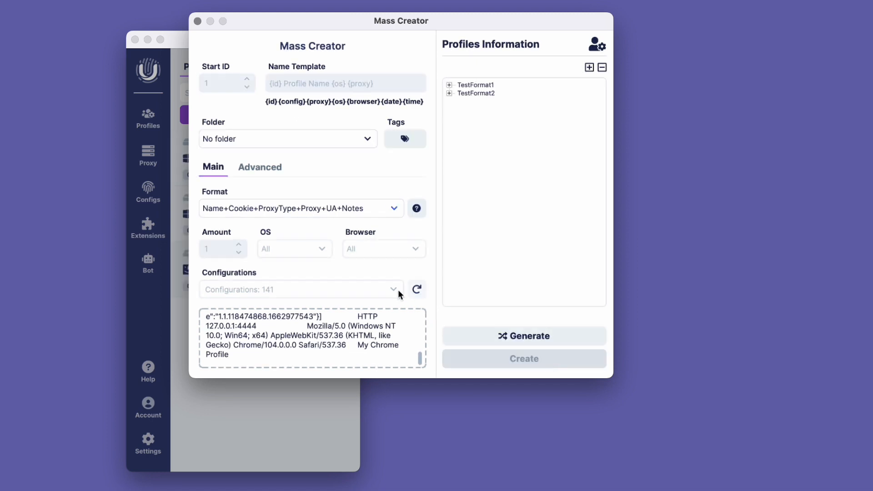
{"action": "left_click", "coordinate": [198, 22]}
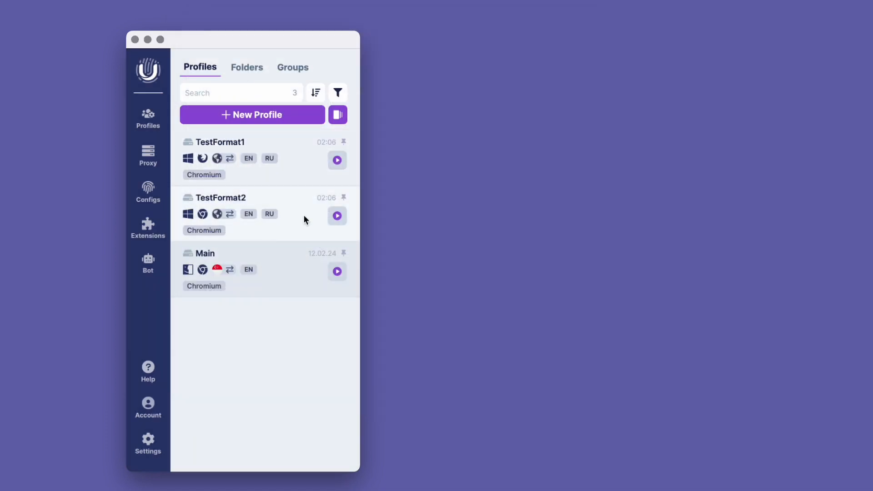